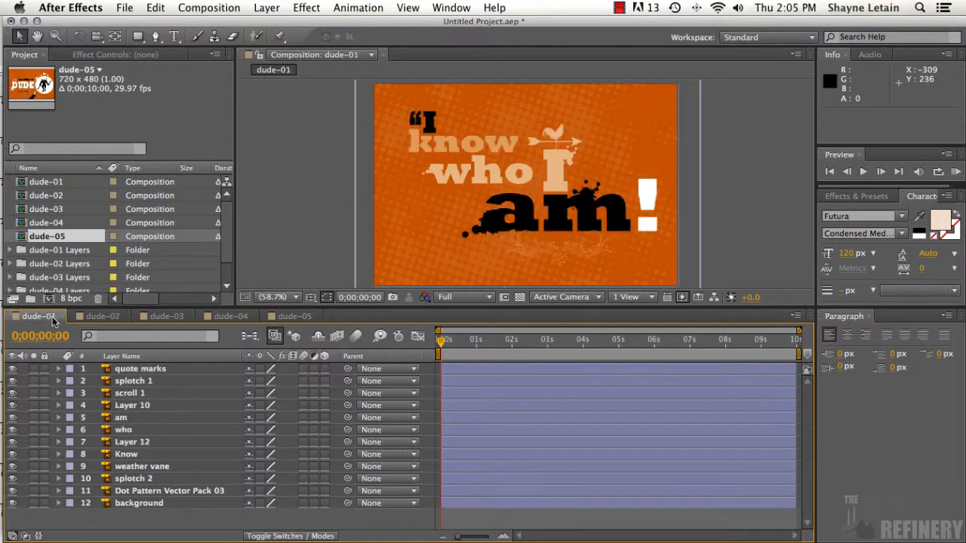
Look through the dude-02, dude-03, dude-04 and dude-05 compositions
{"action": "left_click", "coordinate": [101, 320]}
{"action": "left_click", "coordinate": [167, 317]}
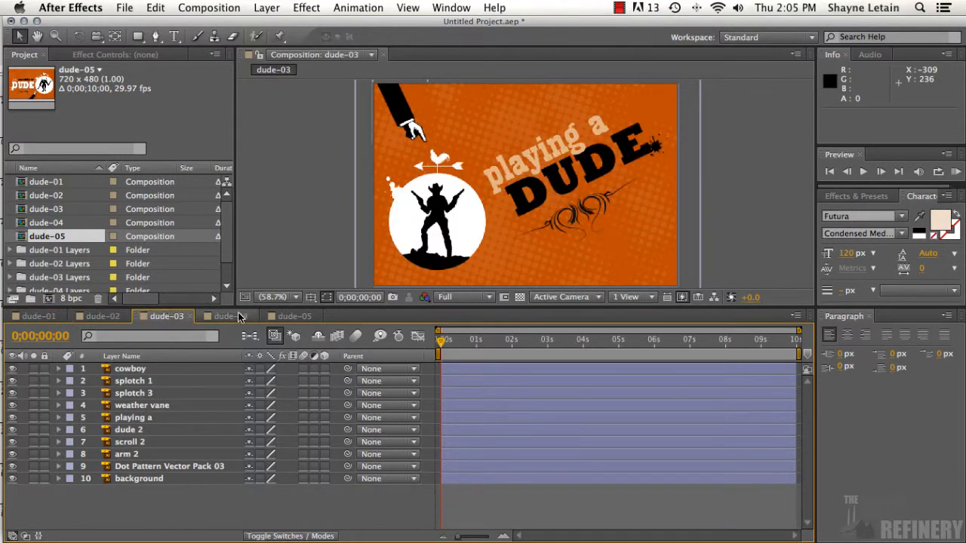
{"action": "left_click", "coordinate": [235, 317]}
{"action": "left_click", "coordinate": [293, 317]}
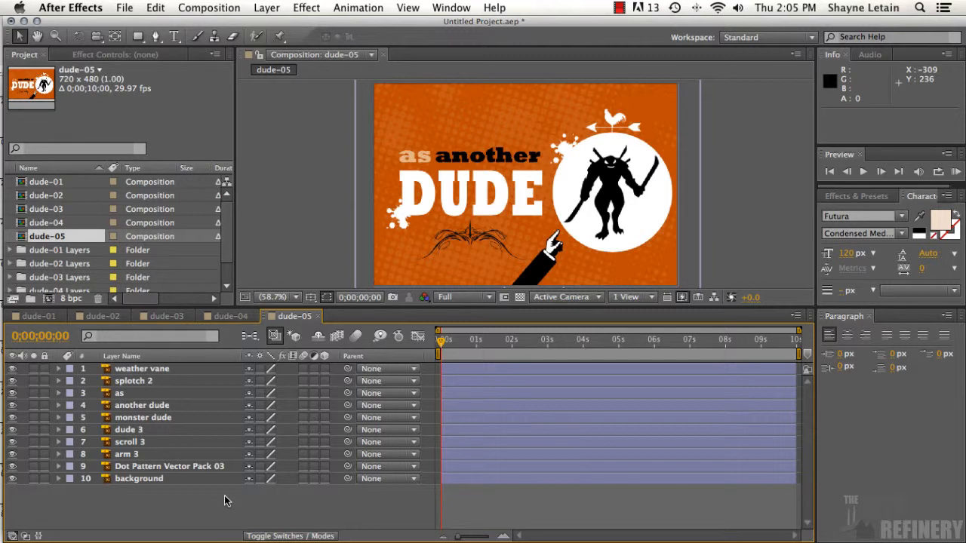
Create a new composition named Dude Main, keeping the other composition settings at their defaults
{"action": "left_click", "coordinate": [217, 9]}
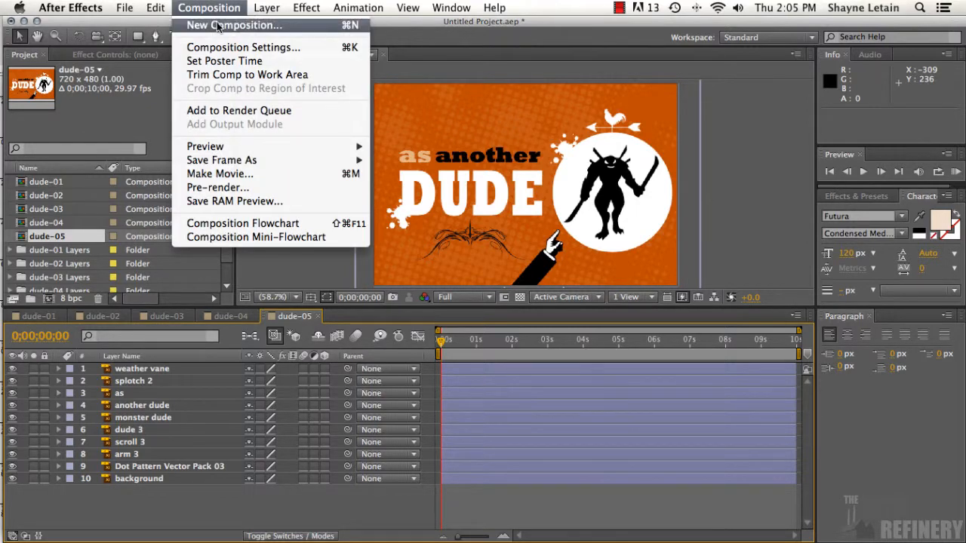
{"action": "left_click", "coordinate": [219, 26]}
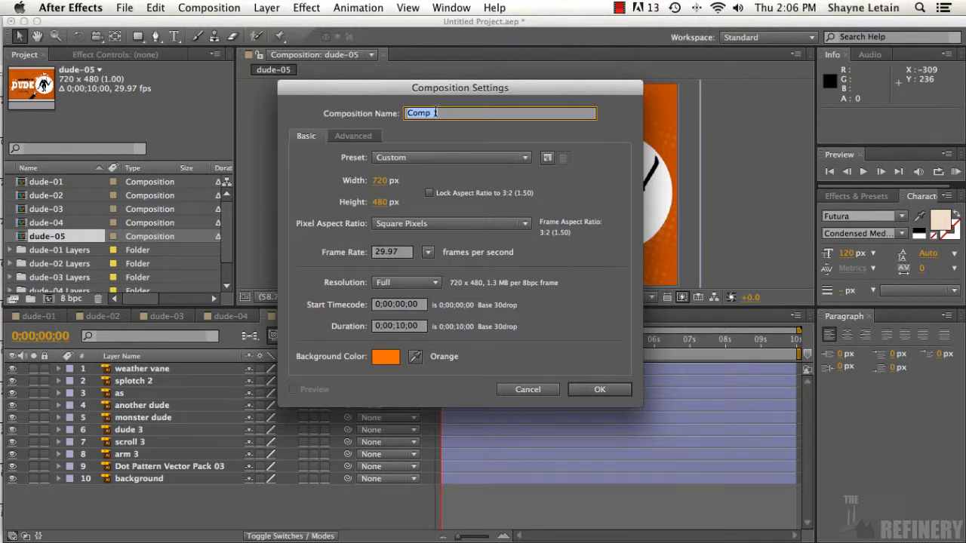
{"action": "type", "text": "O"}
{"action": "type", "text": "ude "}
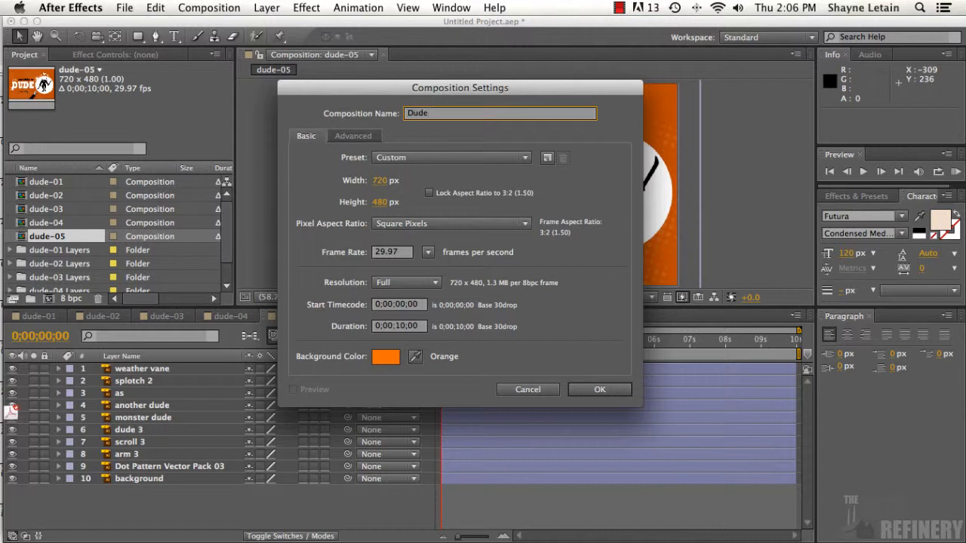
{"action": "type", "text": "Main"}
{"action": "left_click", "coordinate": [599, 390]}
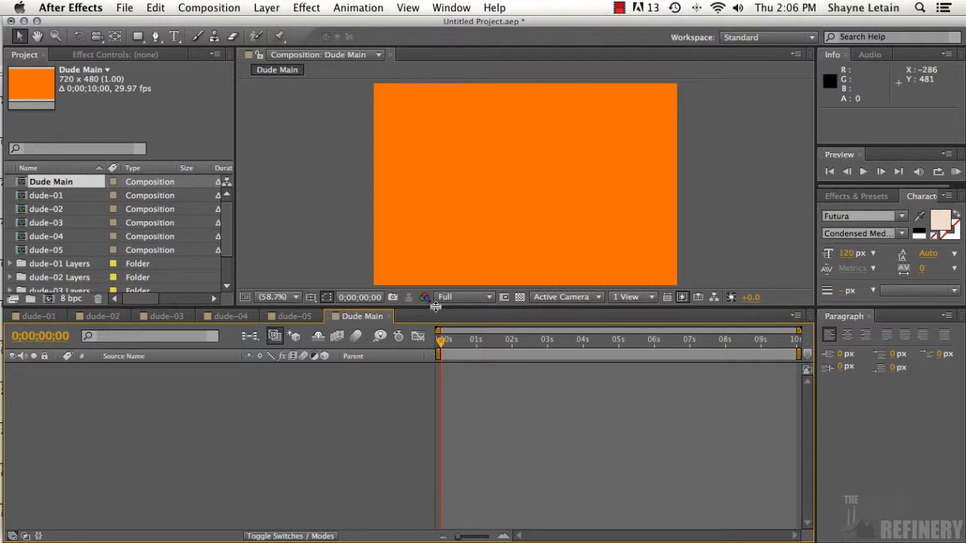
Create a project folder named Illustrator Assets
{"action": "left_click_drag", "start_coordinate": [436, 305], "coordinate": [428, 369]}
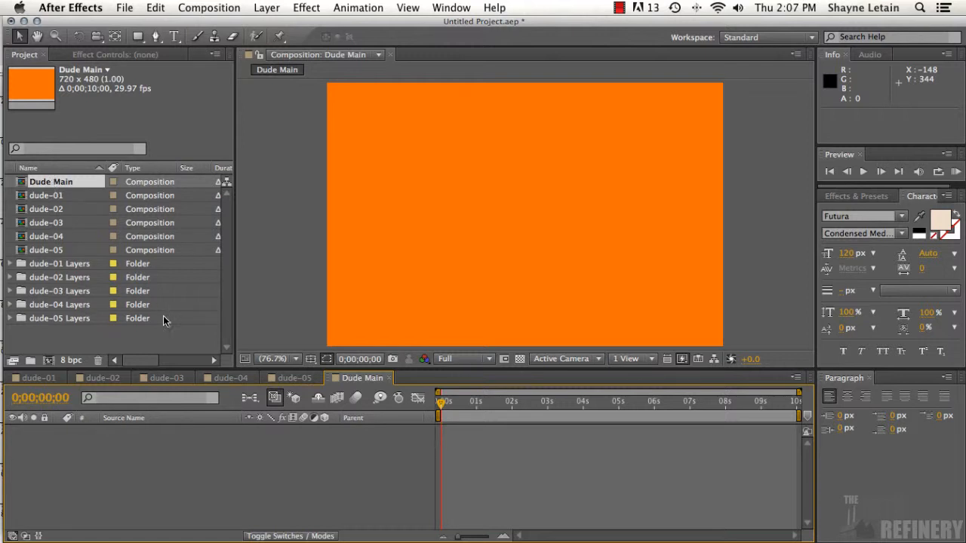
{"action": "left_click", "coordinate": [31, 363]}
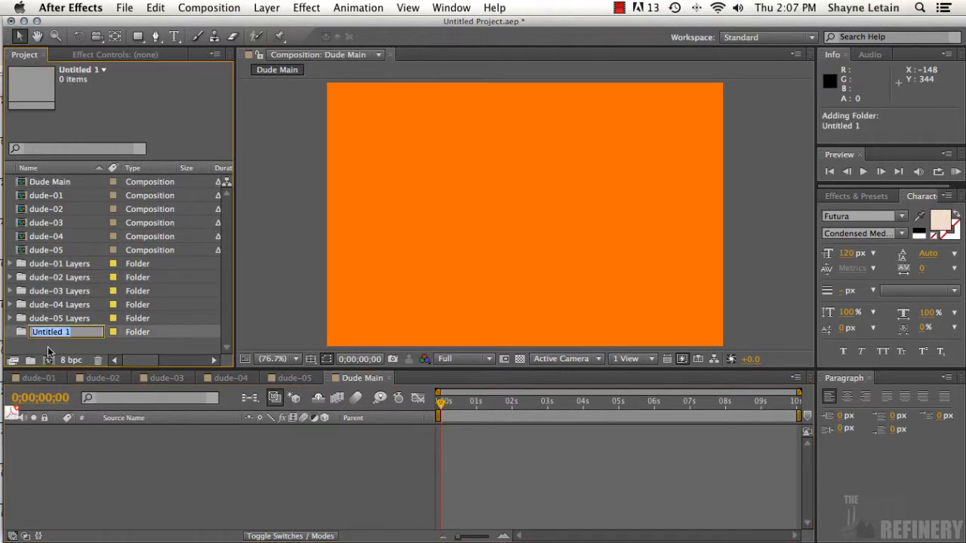
{"action": "type", "text": "Illustrao"}
{"action": "key", "text": "BackSpace"}
{"action": "type", "text": "tor Assets"}
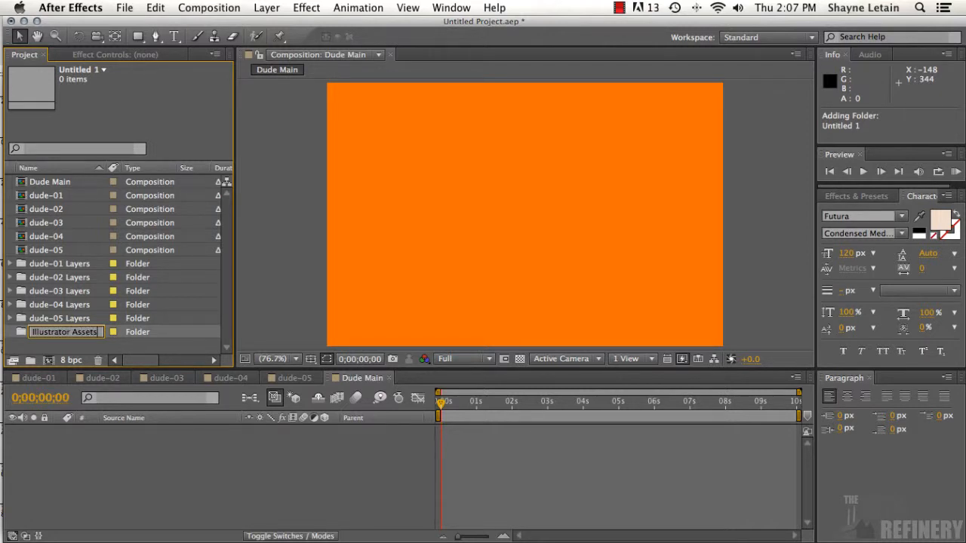
Move Dude Main, the dude-01 to dude-05 compositions and their layer folders into the Illustrator Assets folder
{"action": "left_click", "coordinate": [58, 185]}
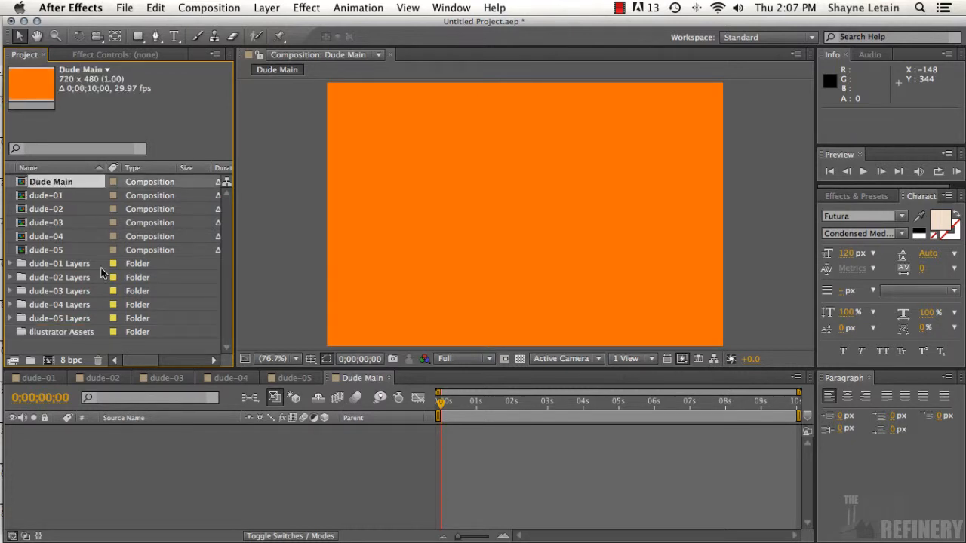
{"action": "left_click", "coordinate": [86, 320], "text": "shift"}
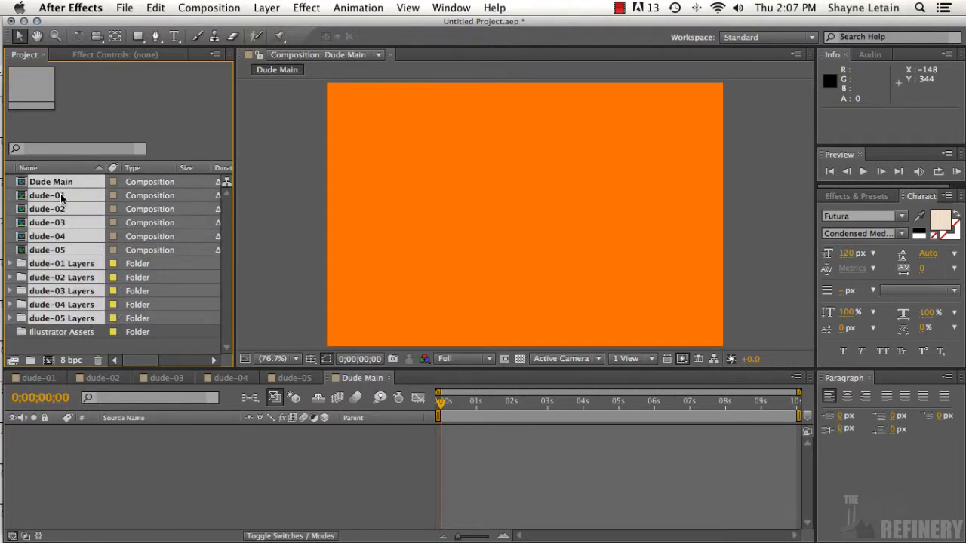
{"action": "left_click_drag", "start_coordinate": [66, 181], "coordinate": [65, 334]}
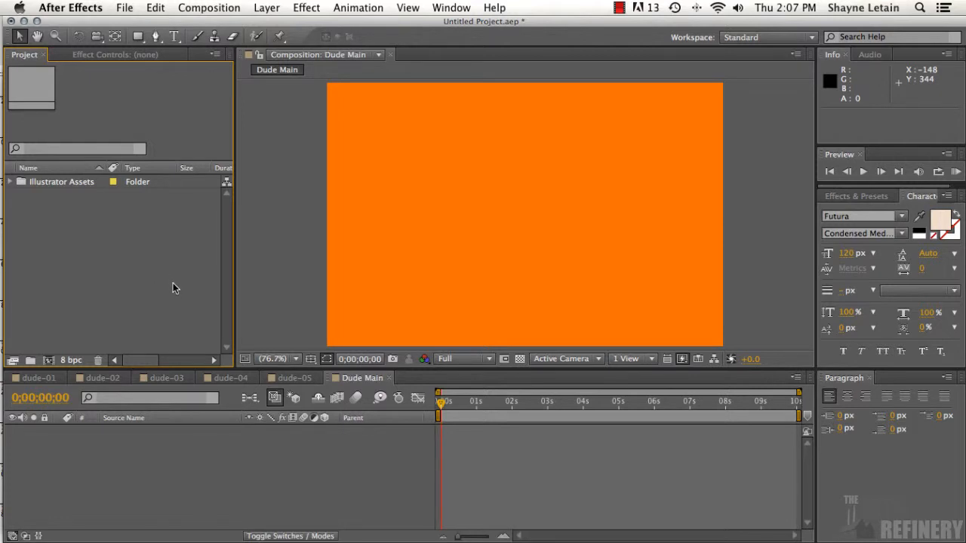
Import dude.mp3 from the Dude 2012 folder and add it to the Dude Main timeline
{"action": "left_click", "coordinate": [124, 8]}
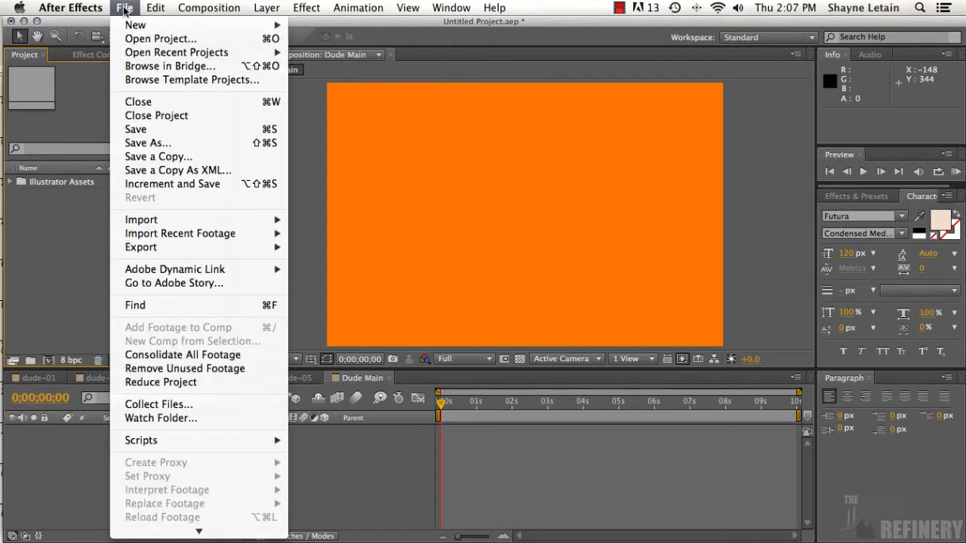
{"action": "mouse_move", "coordinate": [176, 220]}
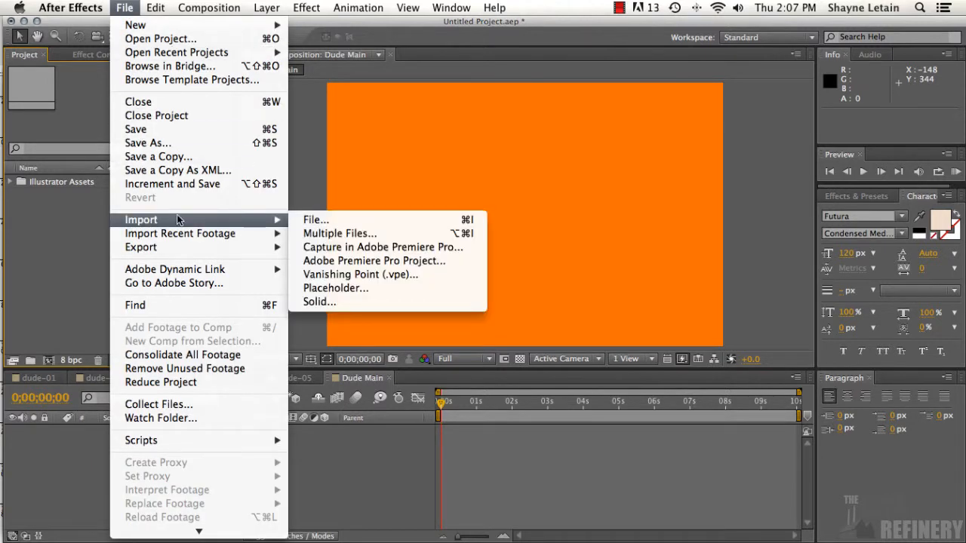
{"action": "left_click", "coordinate": [321, 220]}
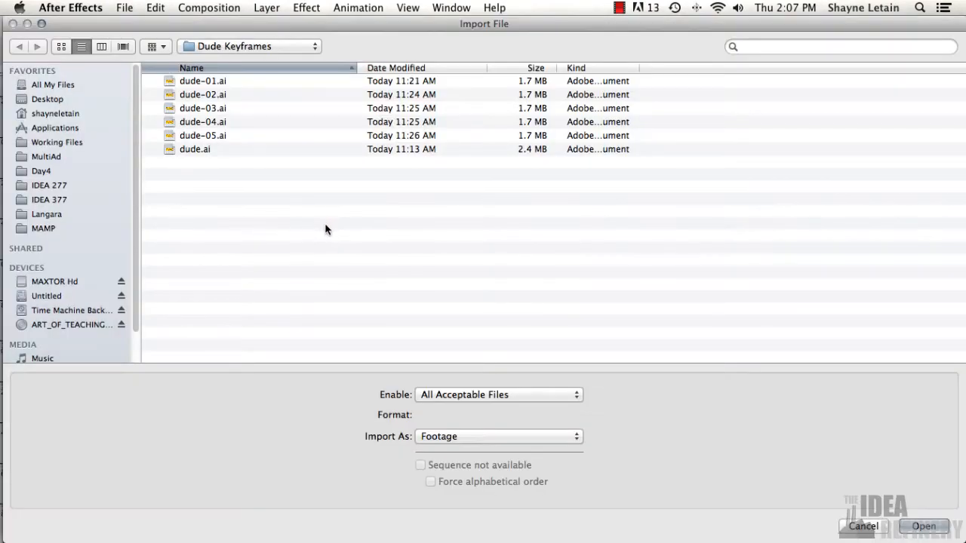
{"action": "left_click", "coordinate": [258, 46]}
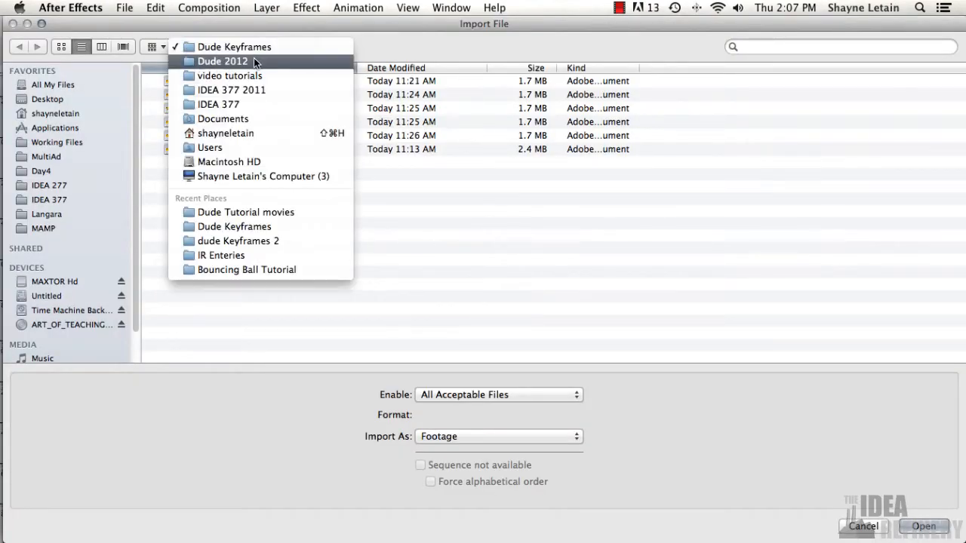
{"action": "left_click", "coordinate": [253, 60]}
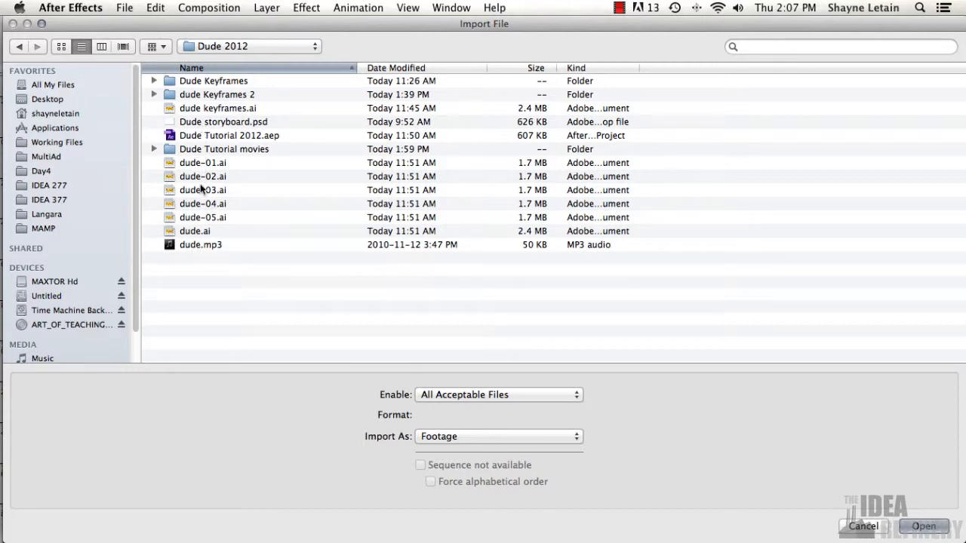
{"action": "left_click", "coordinate": [200, 245]}
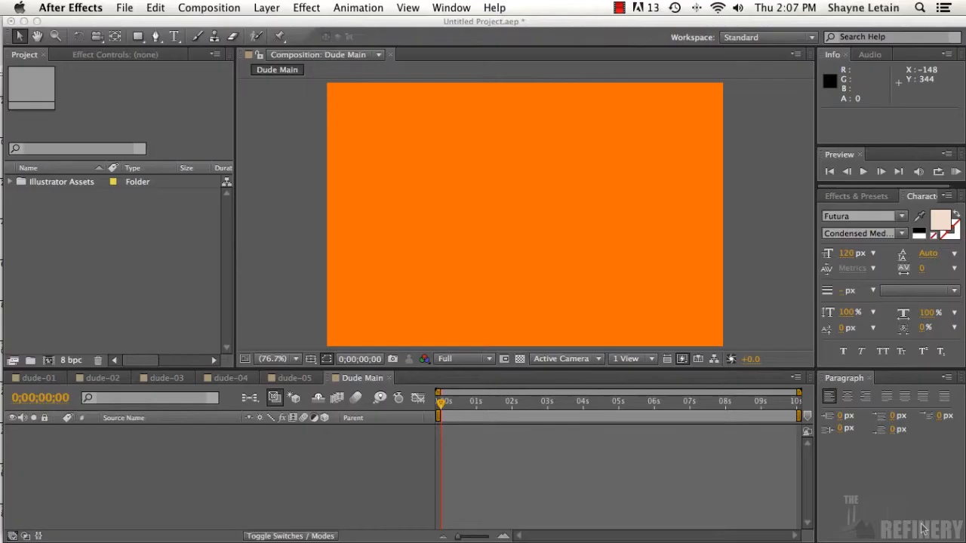
{"action": "left_click", "coordinate": [923, 527]}
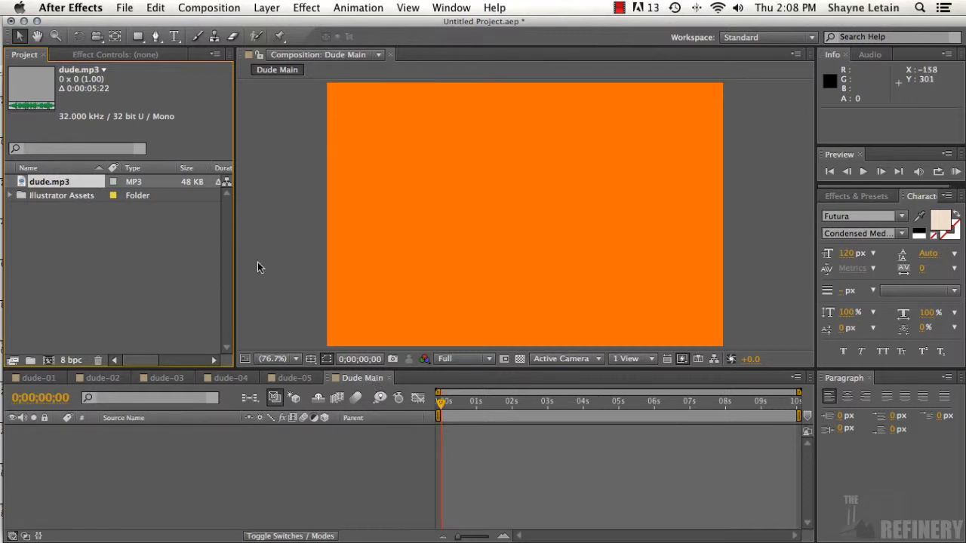
{"action": "left_click_drag", "start_coordinate": [83, 185], "coordinate": [120, 432]}
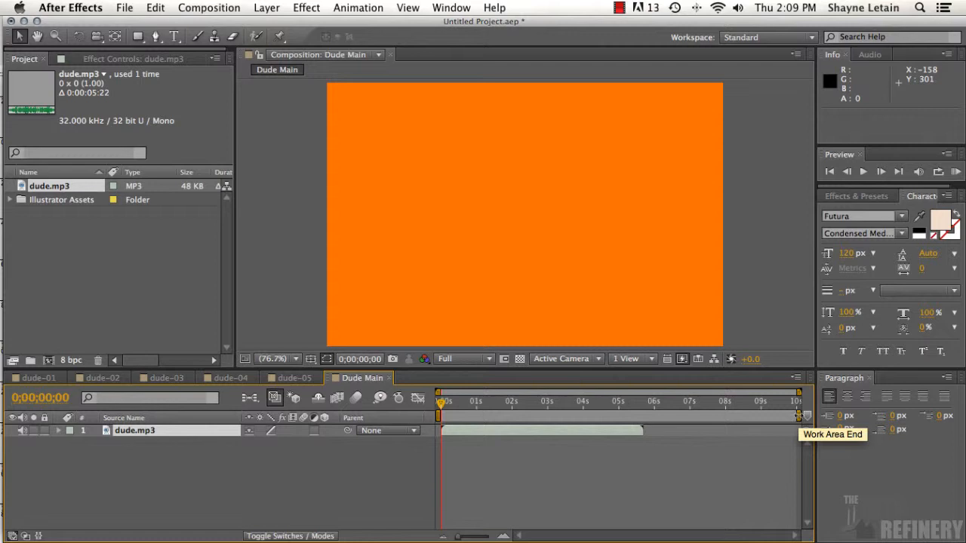
End the Dude Main work area where the dude.mp3 layer ends and trim the composition to the work area
{"action": "left_click_drag", "start_coordinate": [799, 416], "coordinate": [648, 416]}
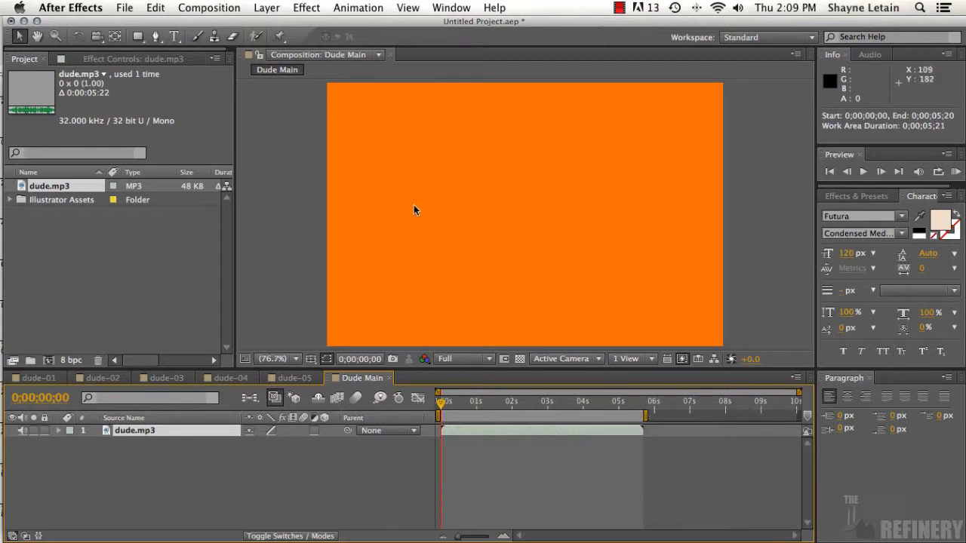
{"action": "left_click", "coordinate": [201, 9]}
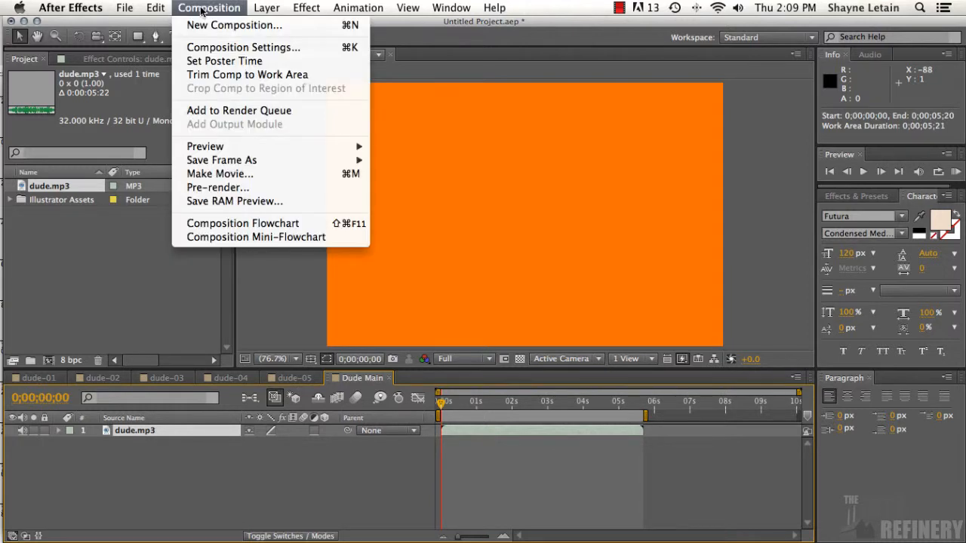
{"action": "left_click", "coordinate": [211, 76]}
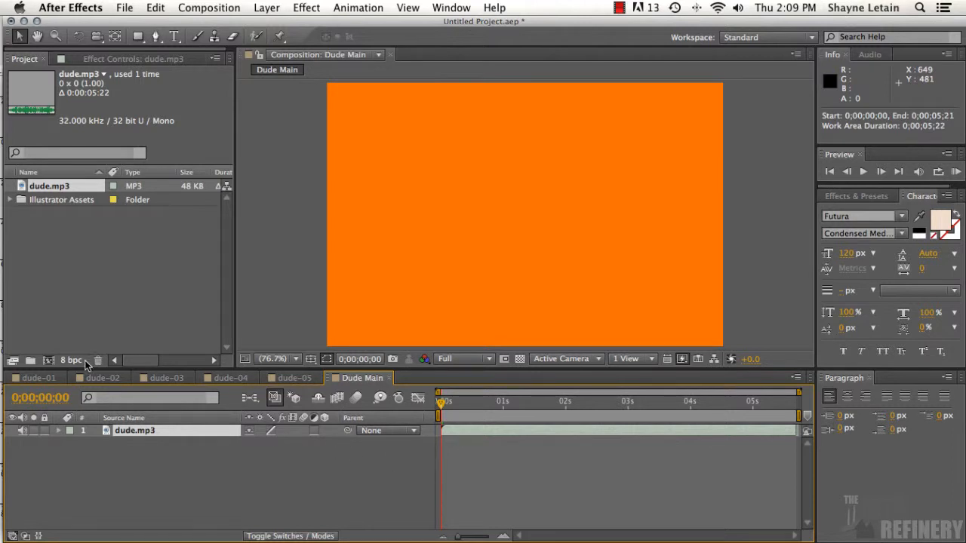
Copy all layers of dude-01, from quote marks to background, and paste them into Dude Main
{"action": "left_click", "coordinate": [37, 378]}
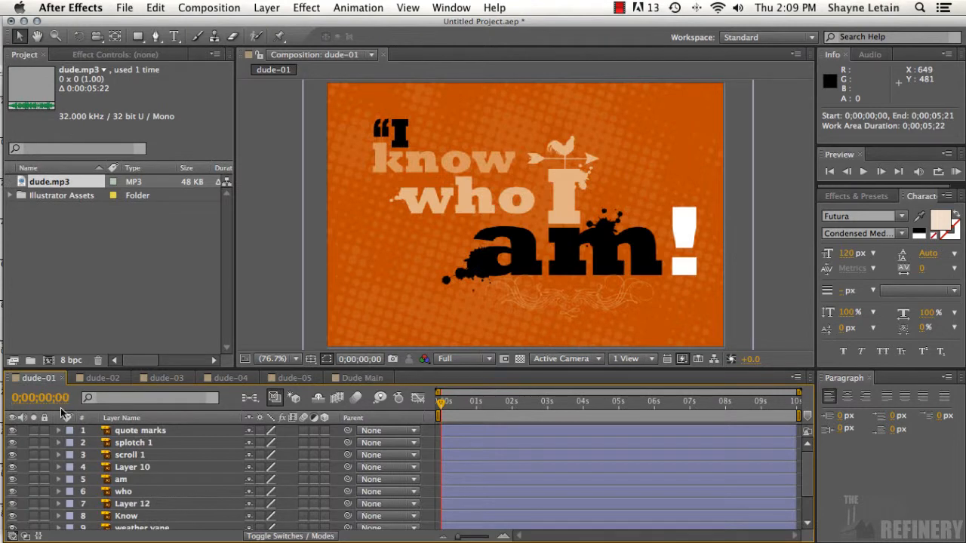
{"action": "left_click_drag", "start_coordinate": [495, 373], "coordinate": [494, 298]}
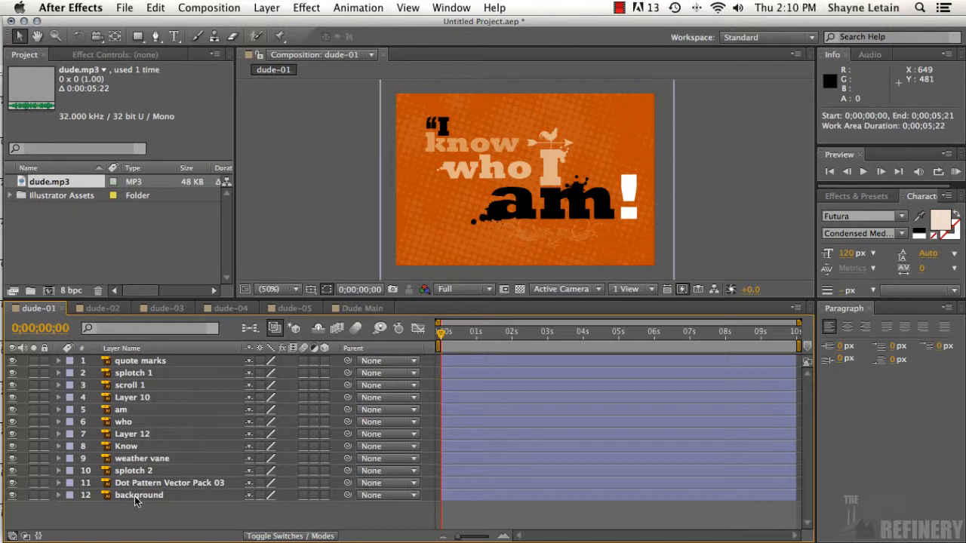
{"action": "left_click", "coordinate": [134, 361]}
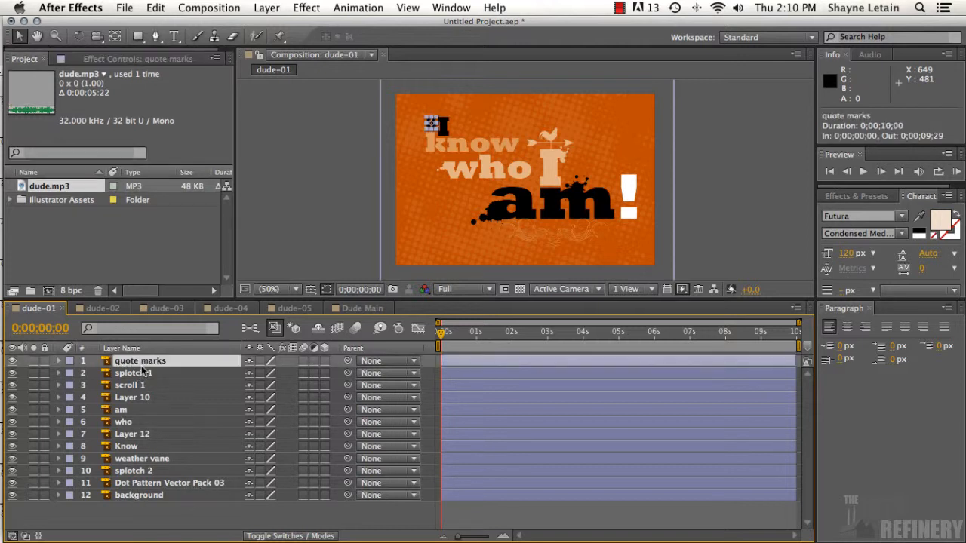
{"action": "left_click", "coordinate": [146, 496], "text": "shift"}
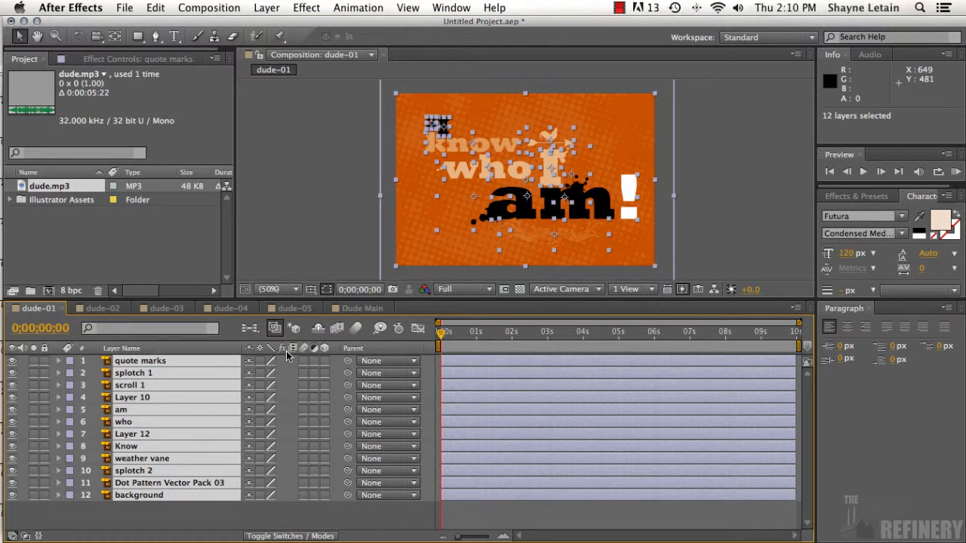
{"action": "key", "text": "super+c"}
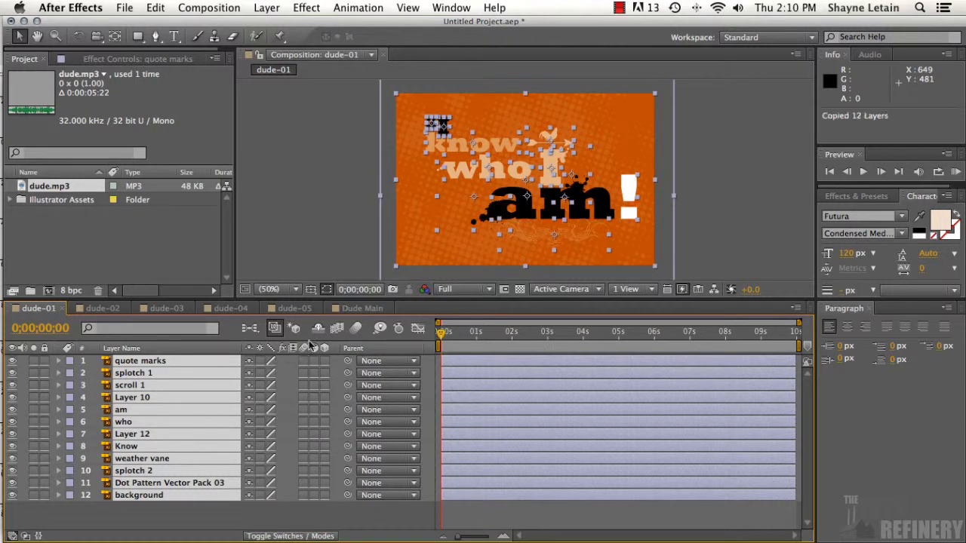
{"action": "left_click", "coordinate": [359, 308]}
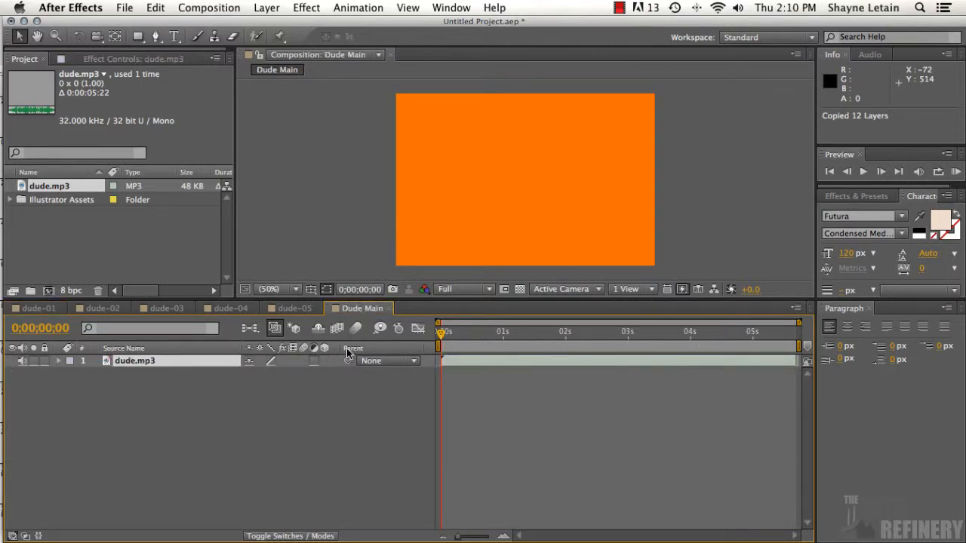
{"action": "key", "text": "super+v"}
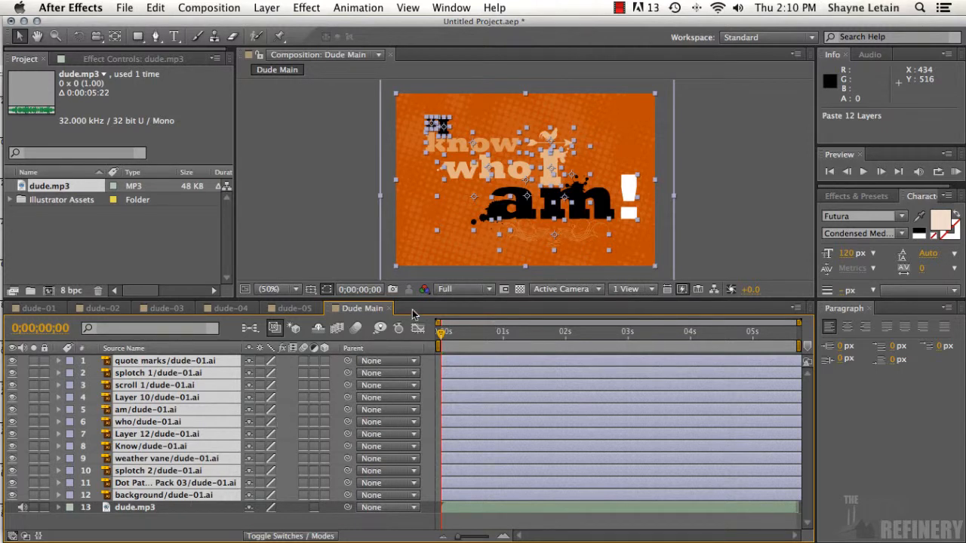
Move the dude.mp3 layer above all other layers in Dude Main
{"action": "left_click", "coordinate": [181, 526]}
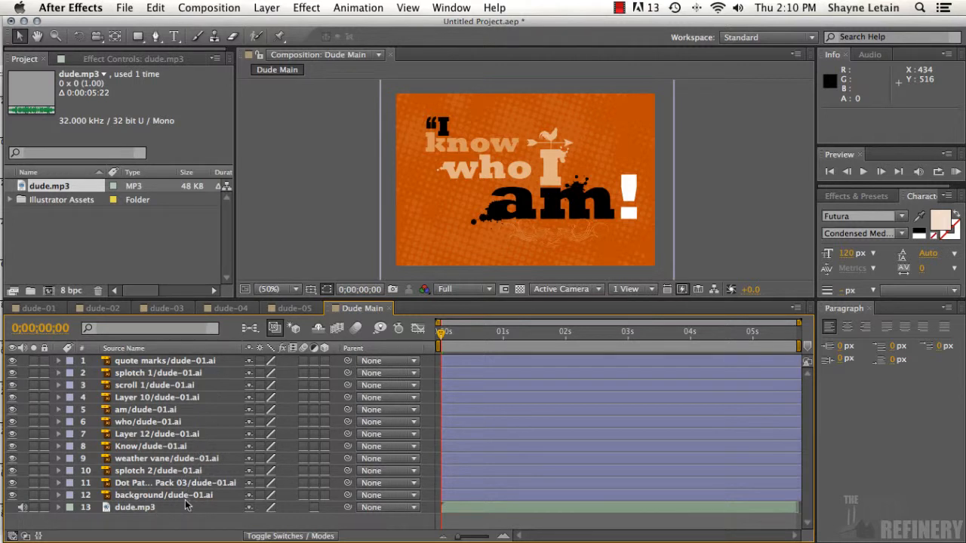
{"action": "left_click", "coordinate": [169, 510]}
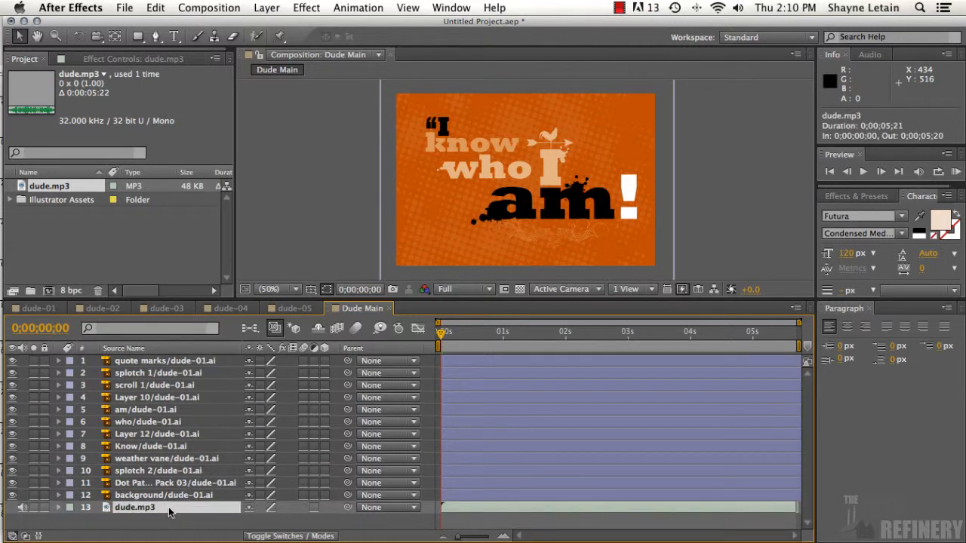
{"action": "left_click_drag", "start_coordinate": [169, 512], "coordinate": [189, 364]}
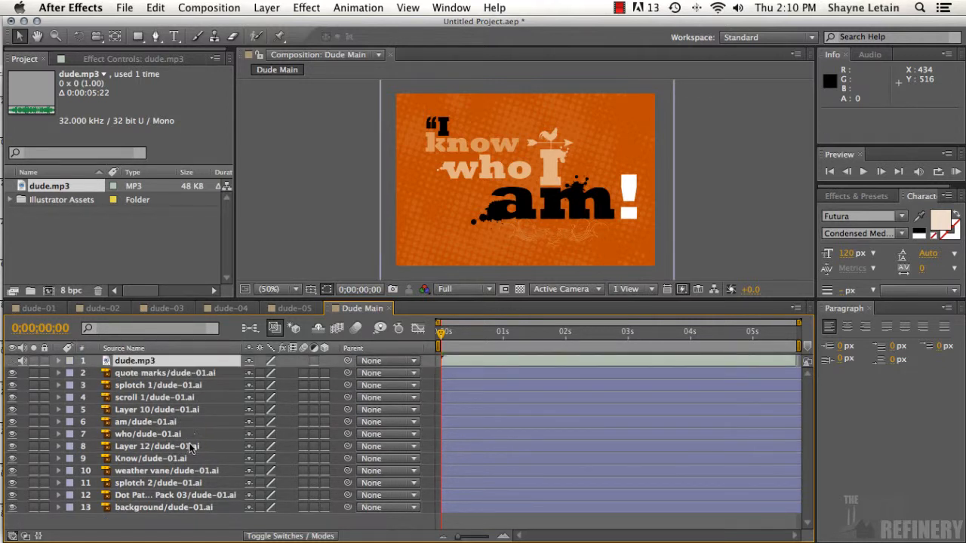